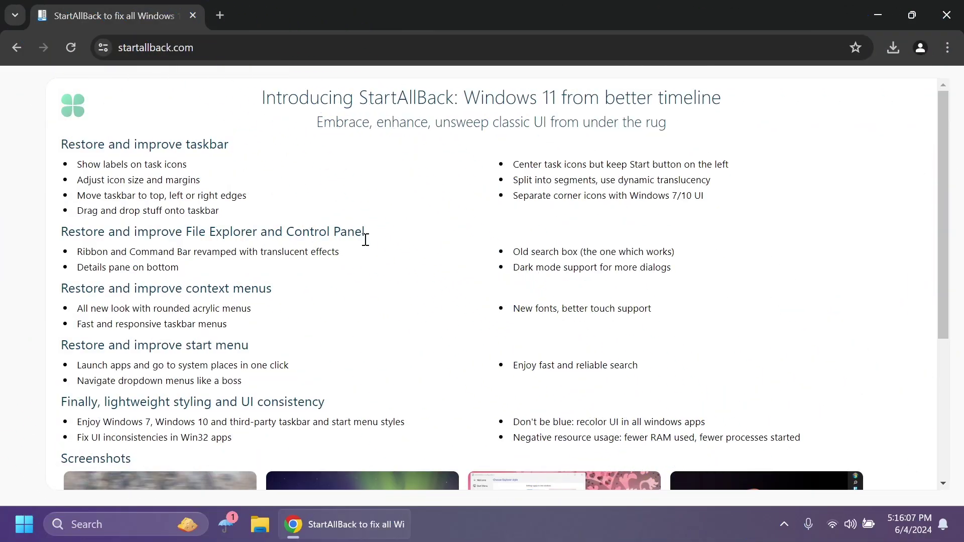
Step: Skim the StartAllBack download page, then close Chrome to reveal the installer welcome screen
scroll(365, 239, down, 4)
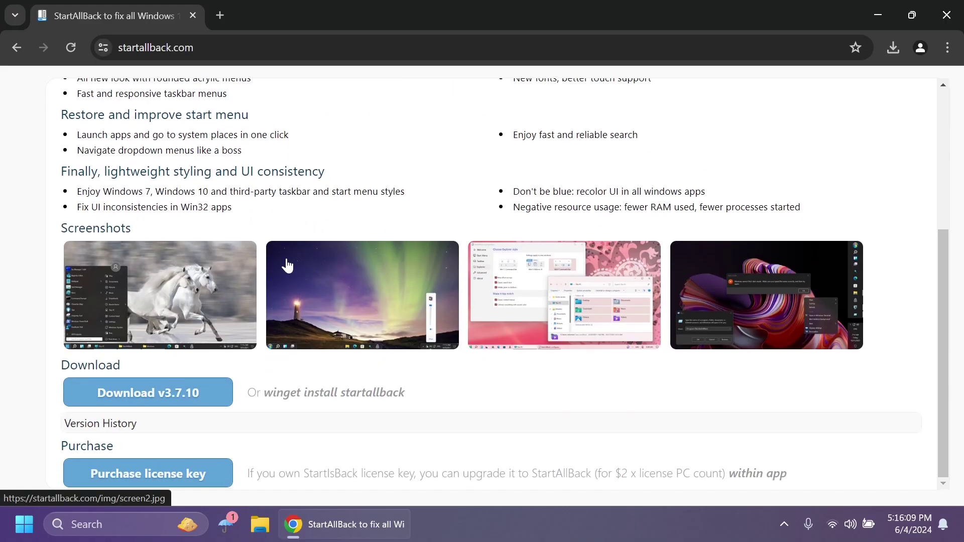
scroll(452, 326, up, 4)
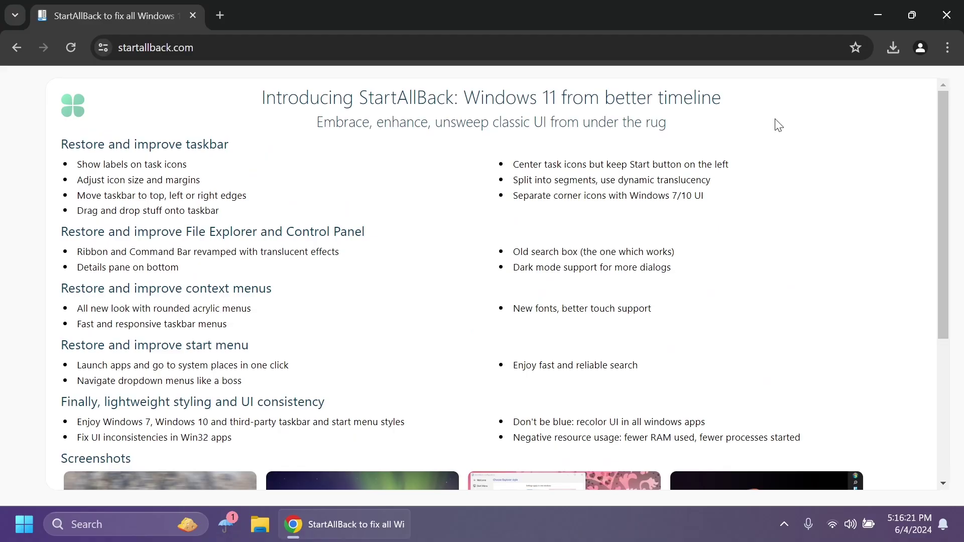
click(947, 14)
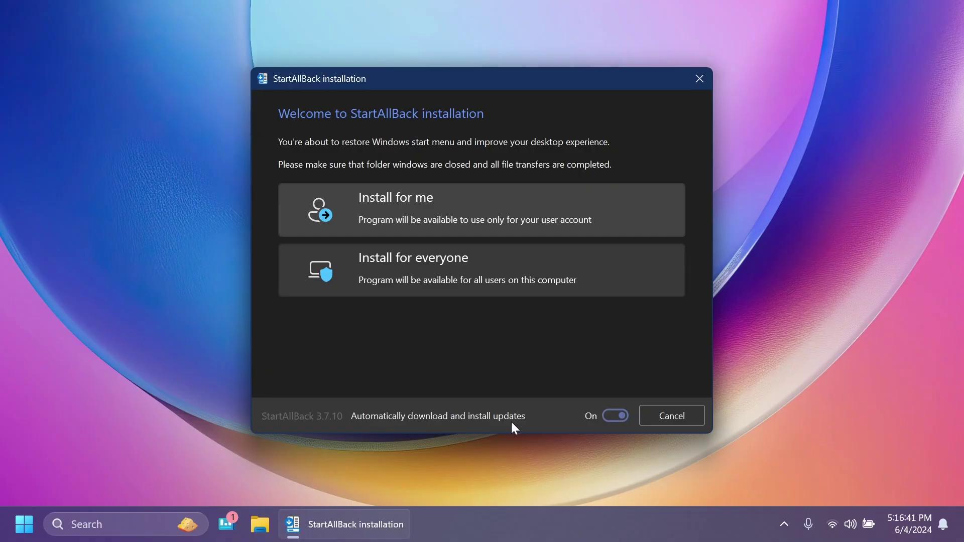
Step: Choose 'Install for me' to install StartAllBack for the current user only
click(384, 209)
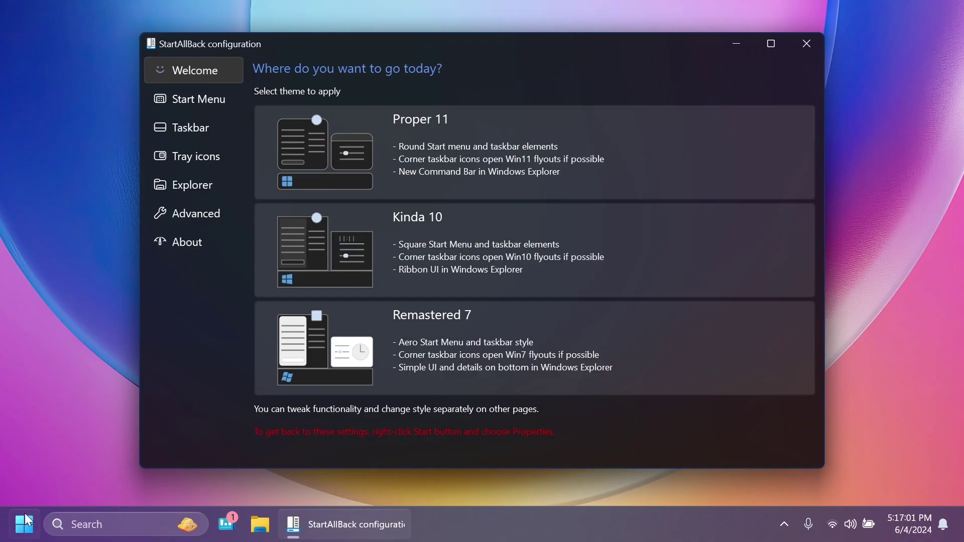
Step: Preview the Start menu, switch 'Use enhanced classic start menu' Off, and recheck Start
click(28, 522)
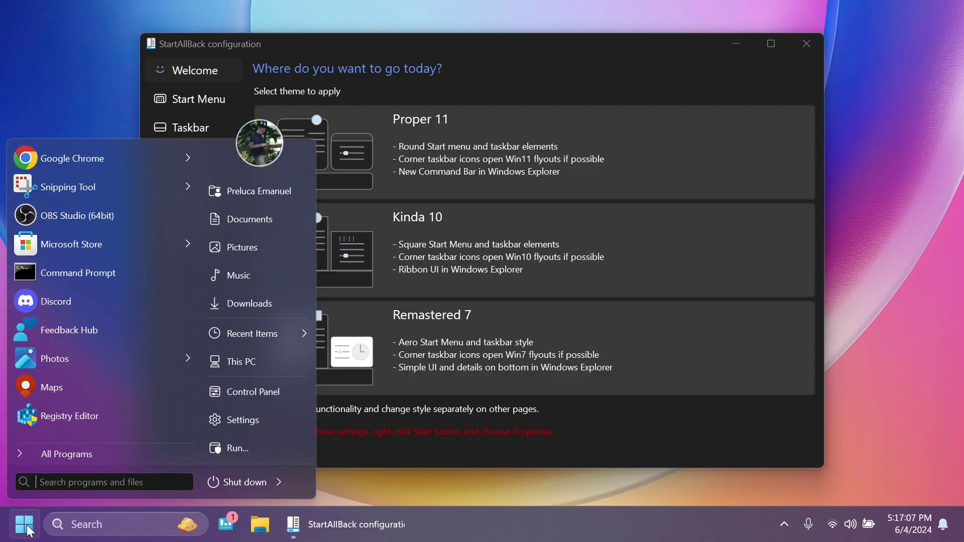
click(30, 530)
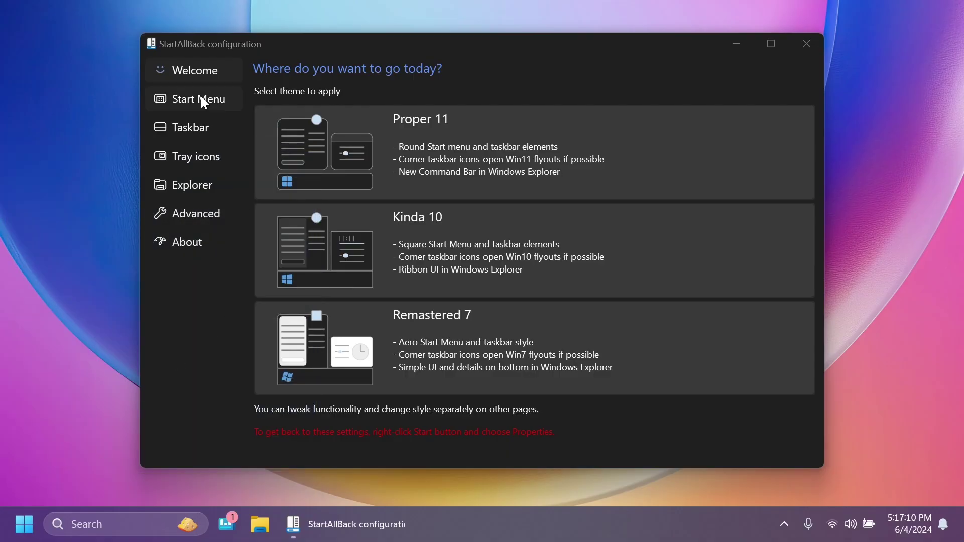
click(201, 98)
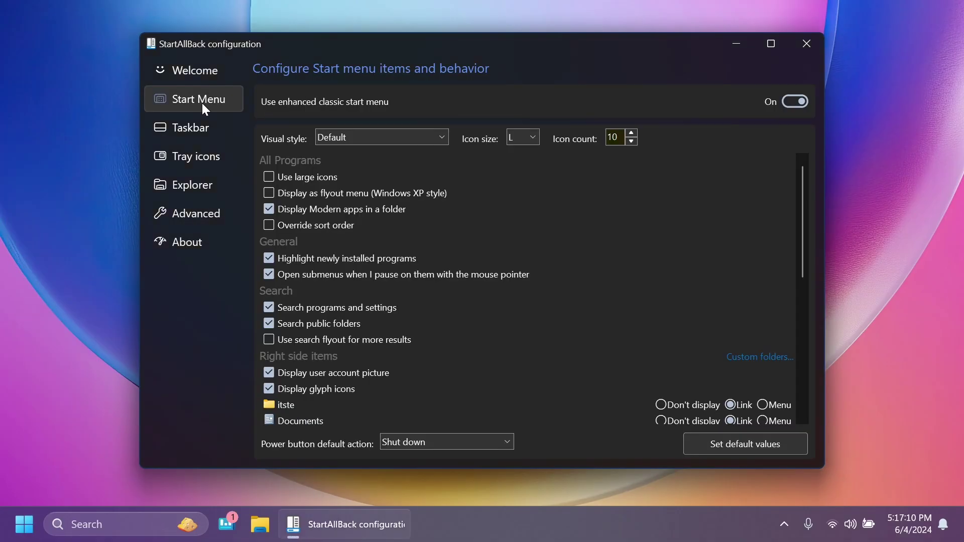
click(793, 102)
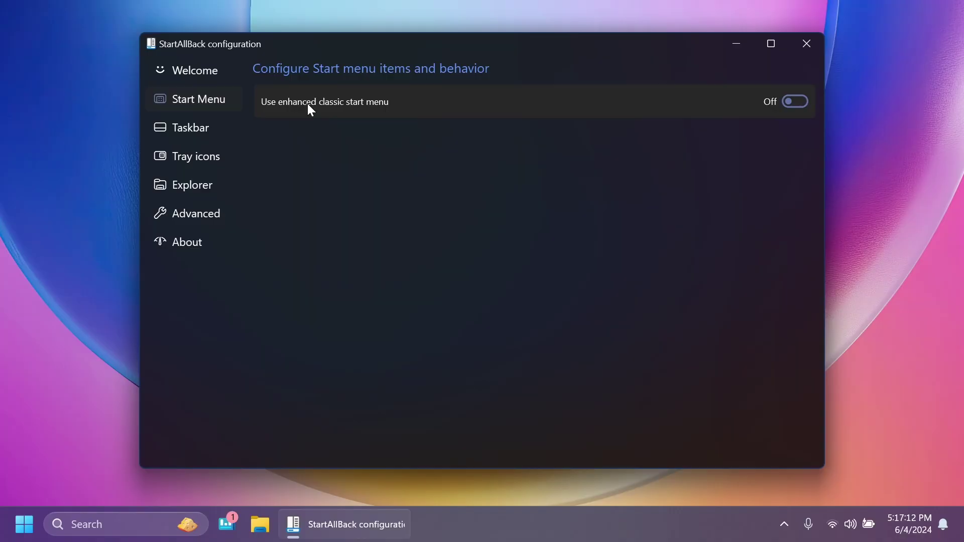
click(22, 526)
click(23, 536)
Step: Turn 'Use enhanced classic taskbar' On and restart Explorer to apply it
click(183, 130)
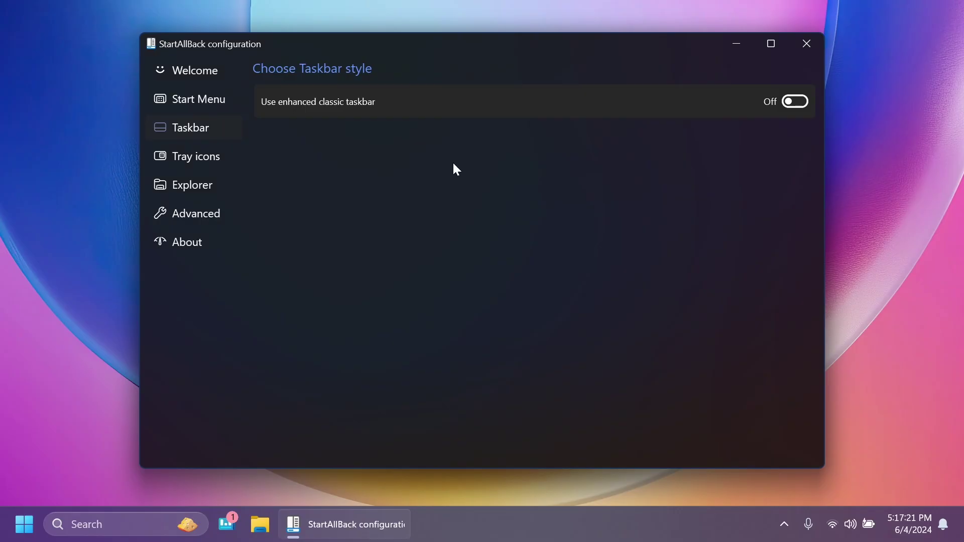
click(787, 102)
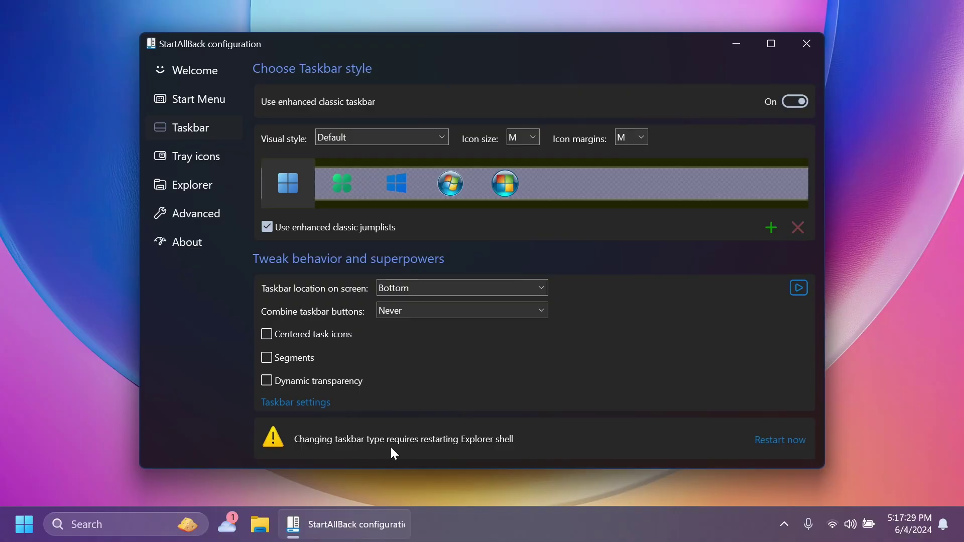
click(785, 440)
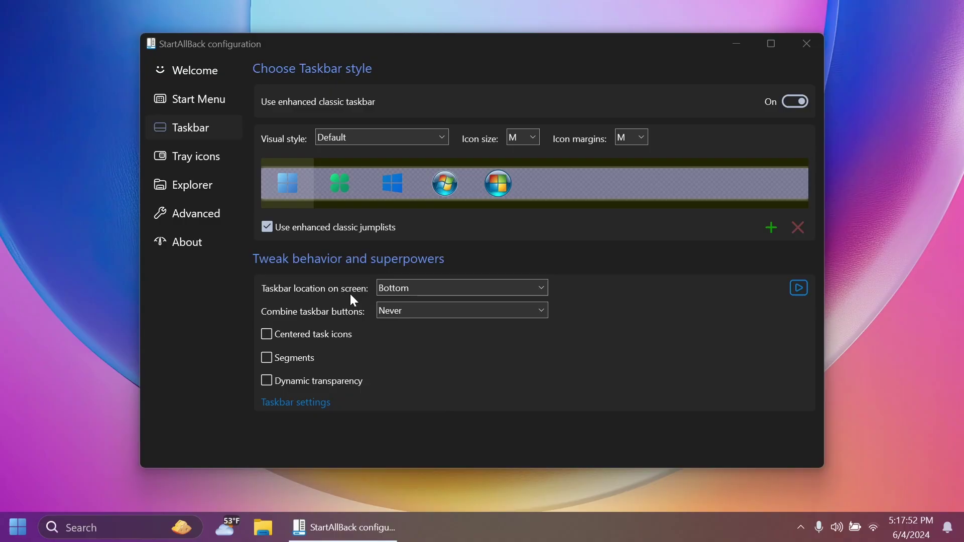
Step: Try the taskbar at the left, top and right edges, then return it to the bottom
click(435, 290)
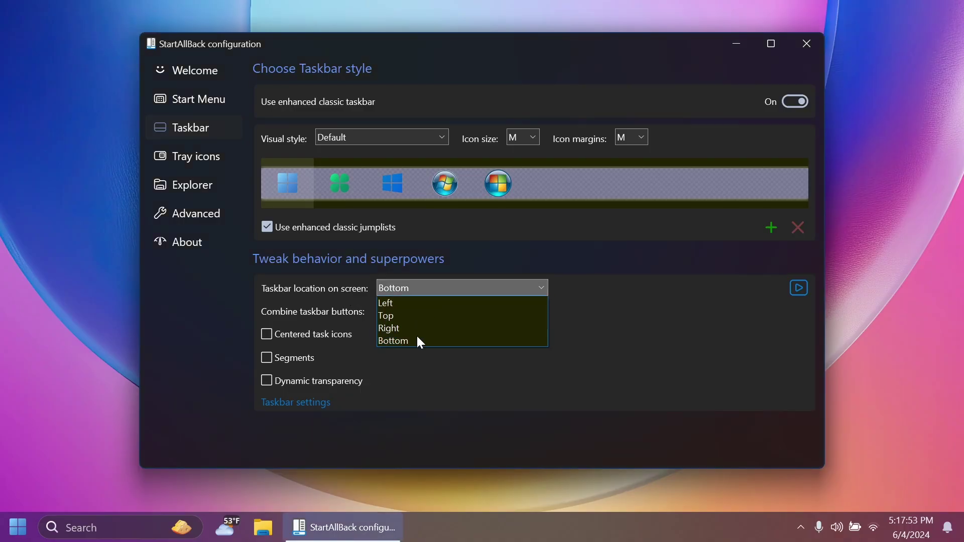
click(419, 306)
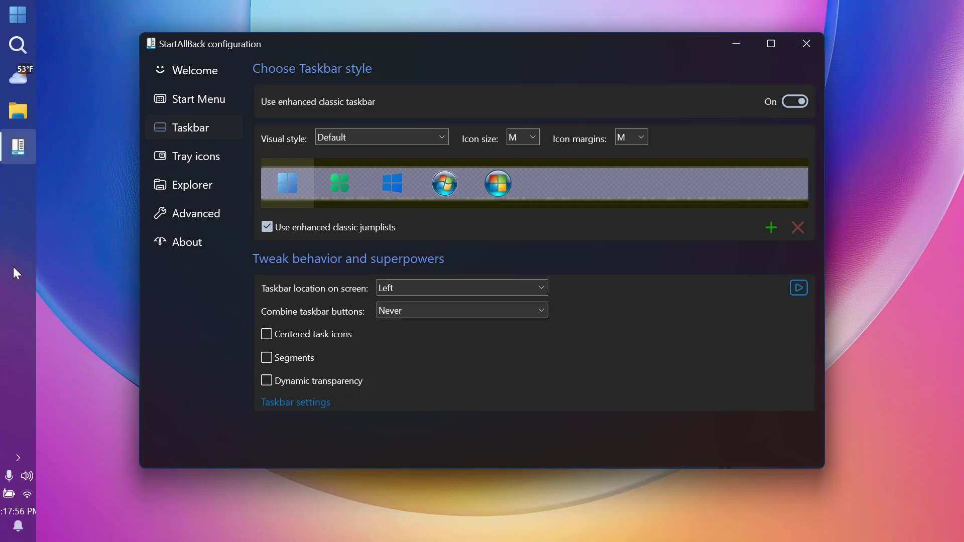
click(408, 288)
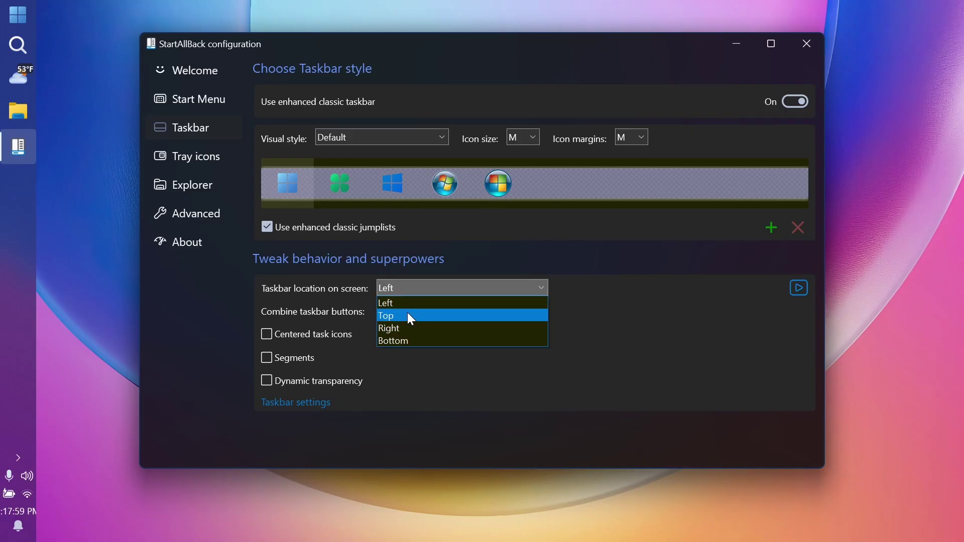
click(408, 314)
click(399, 288)
click(402, 328)
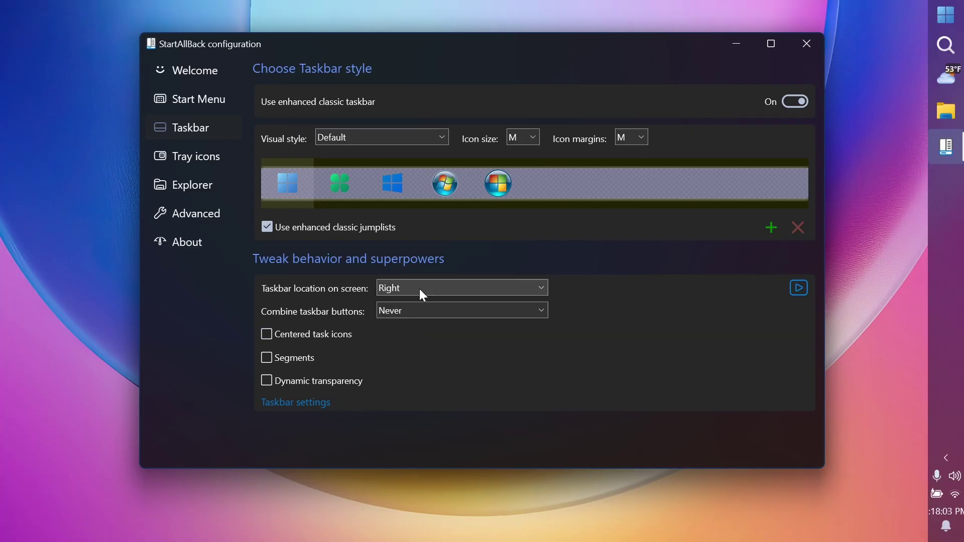
click(420, 289)
click(409, 336)
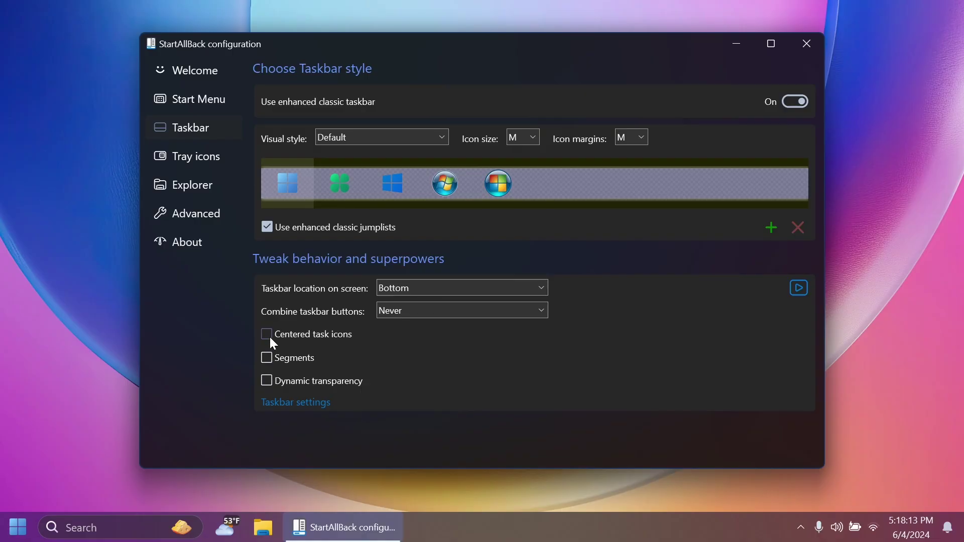
Step: Center the task icons together with the start button and move the taskbar to the left
click(270, 337)
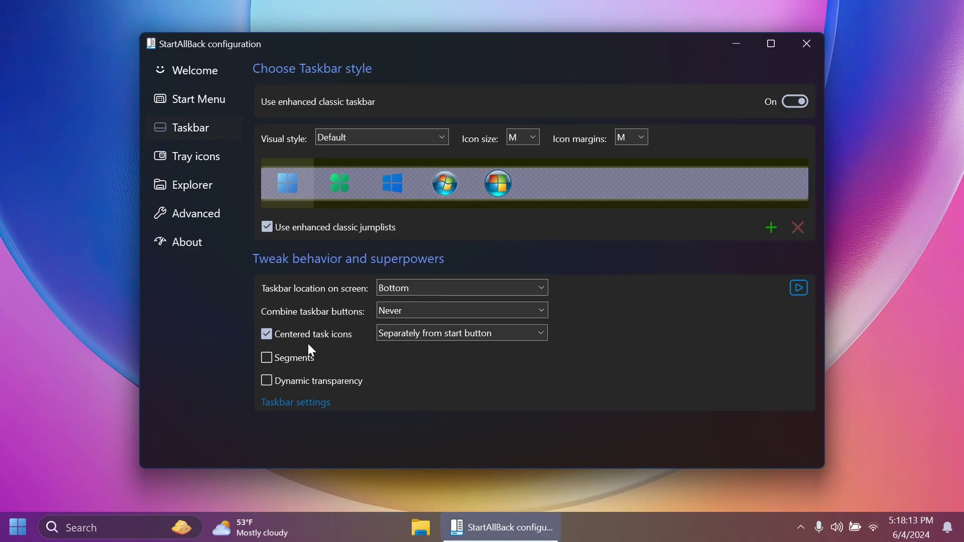
click(434, 335)
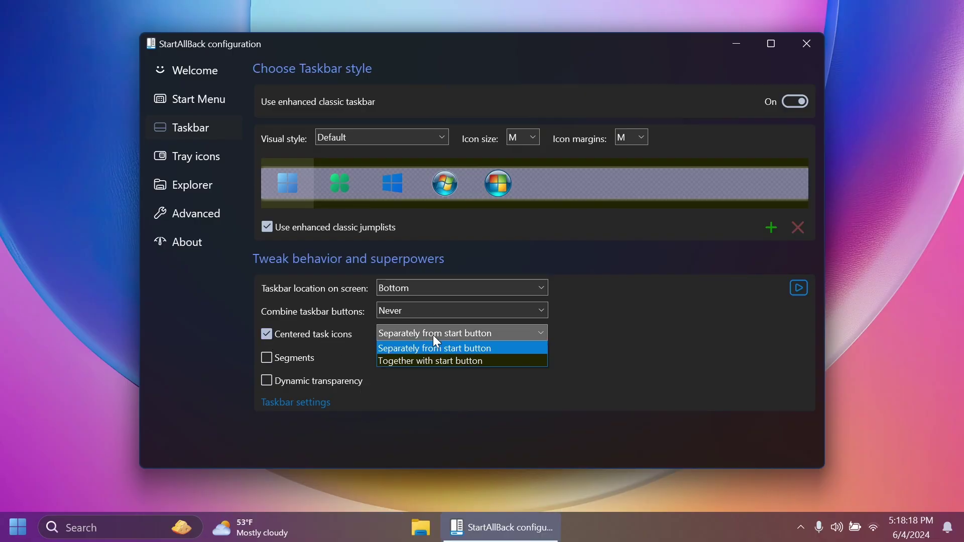
click(427, 364)
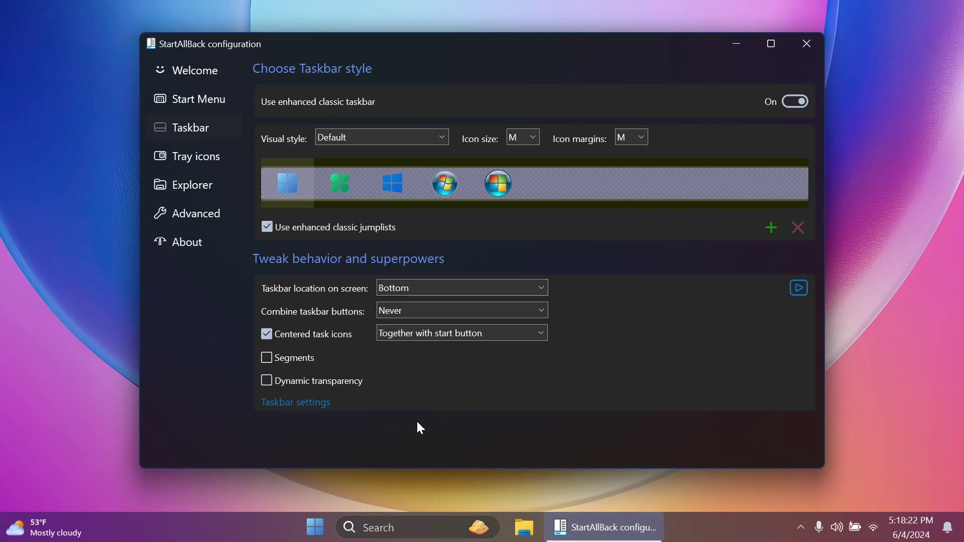
click(424, 288)
click(417, 302)
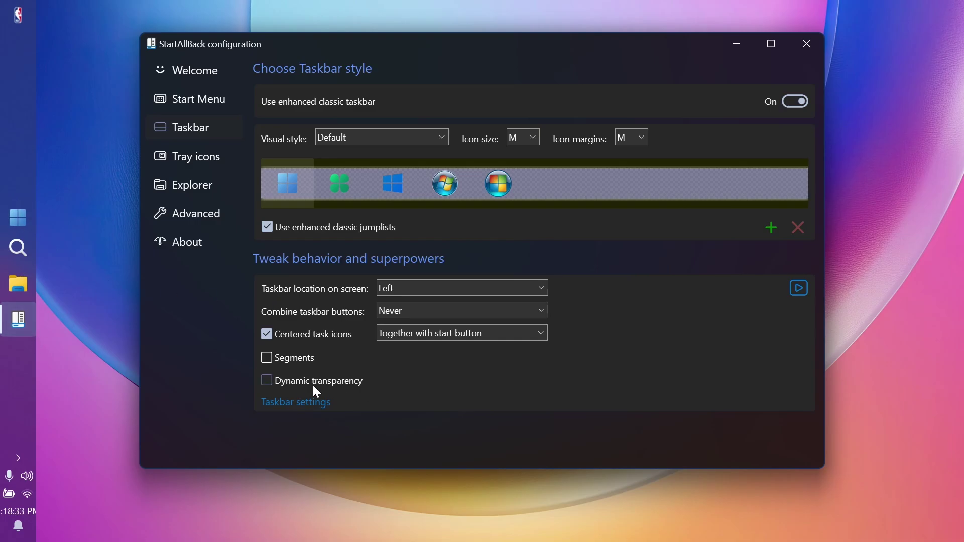
Step: Enable Dynamic transparency, then view and close the Windows taskbar settings
click(266, 382)
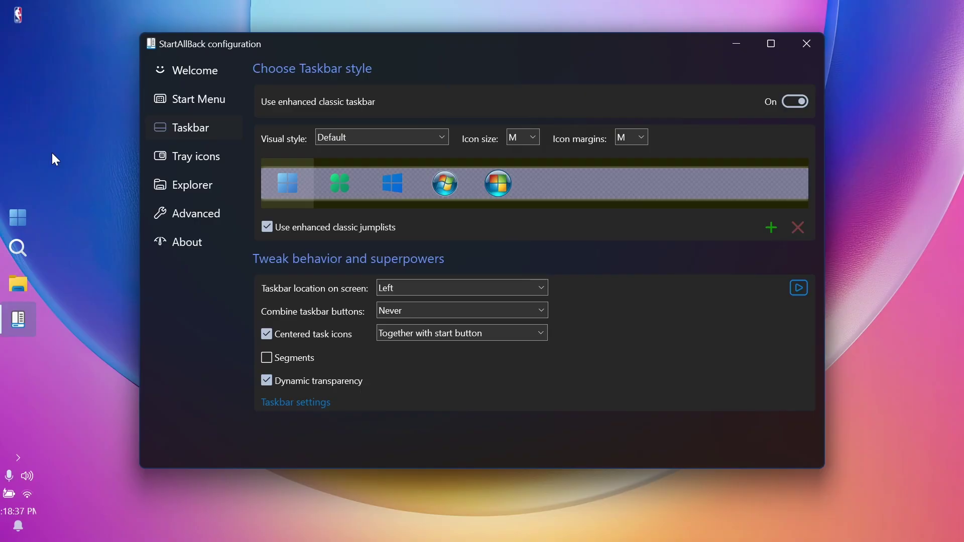
click(313, 405)
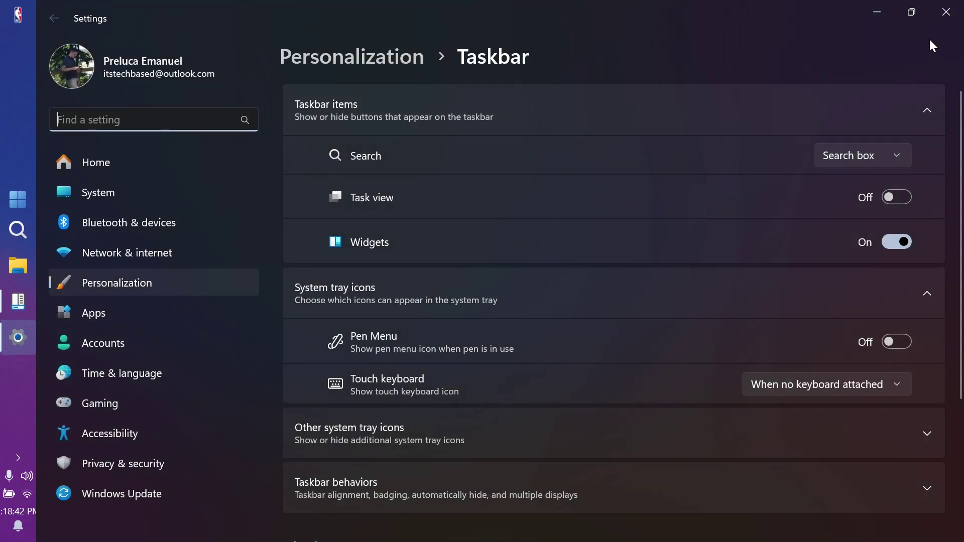
click(945, 11)
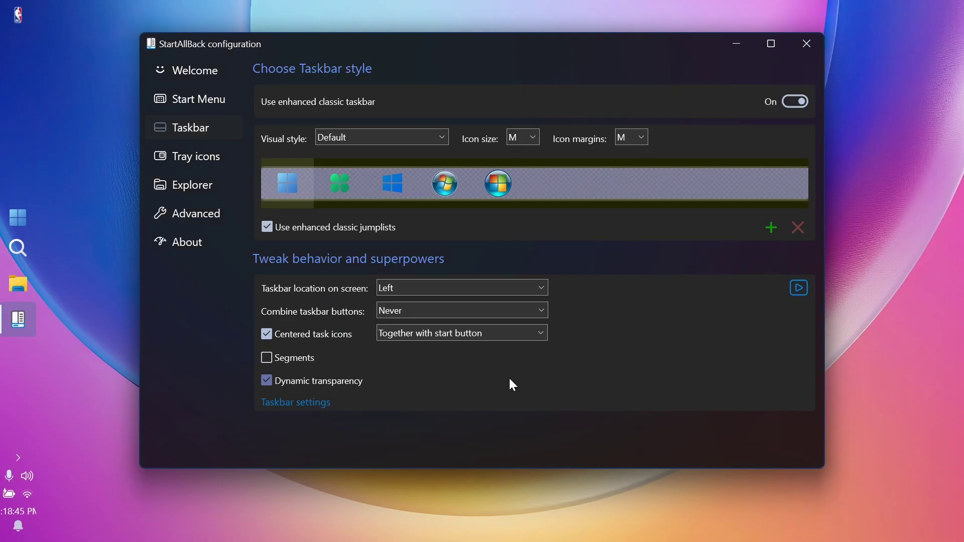
Step: Make the start button a Windows 7 orb, leaving the visual style unchanged
click(395, 138)
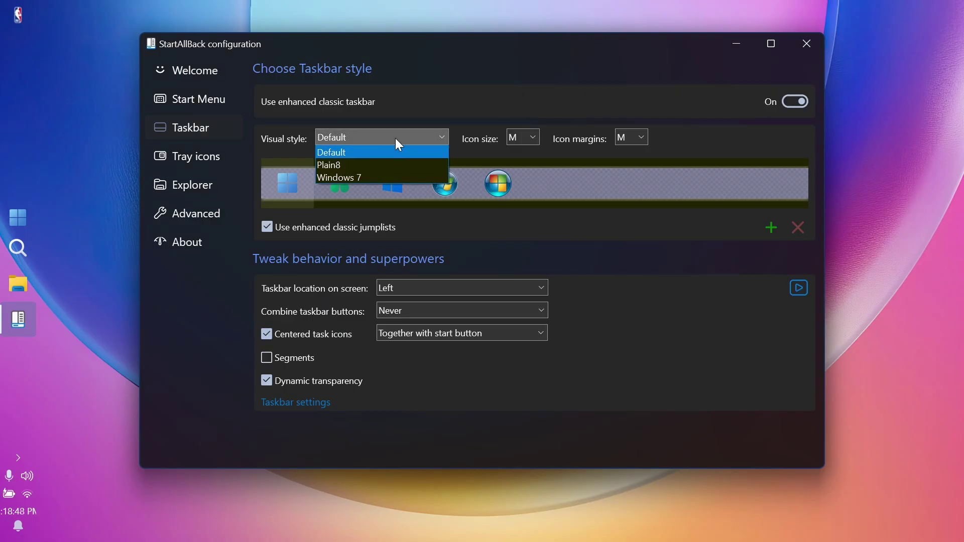
click(425, 107)
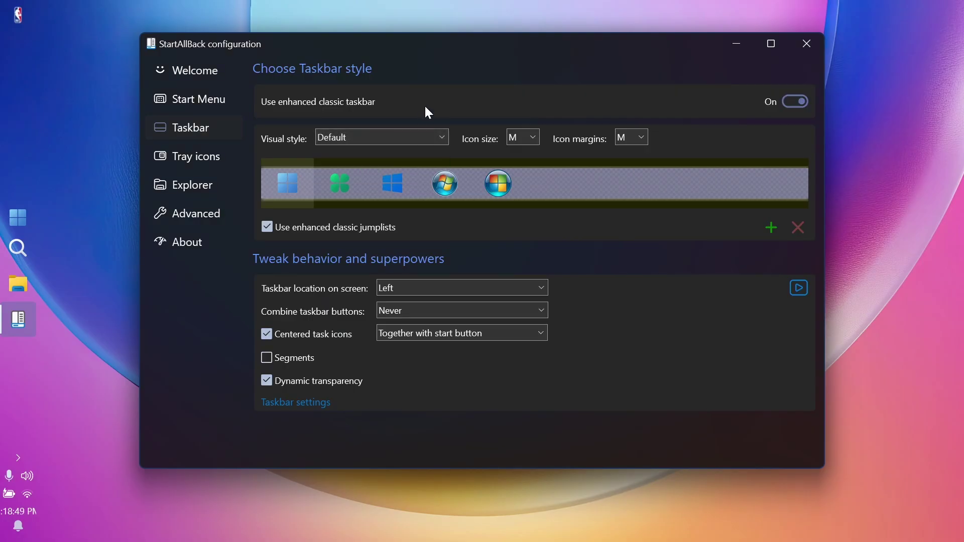
click(337, 190)
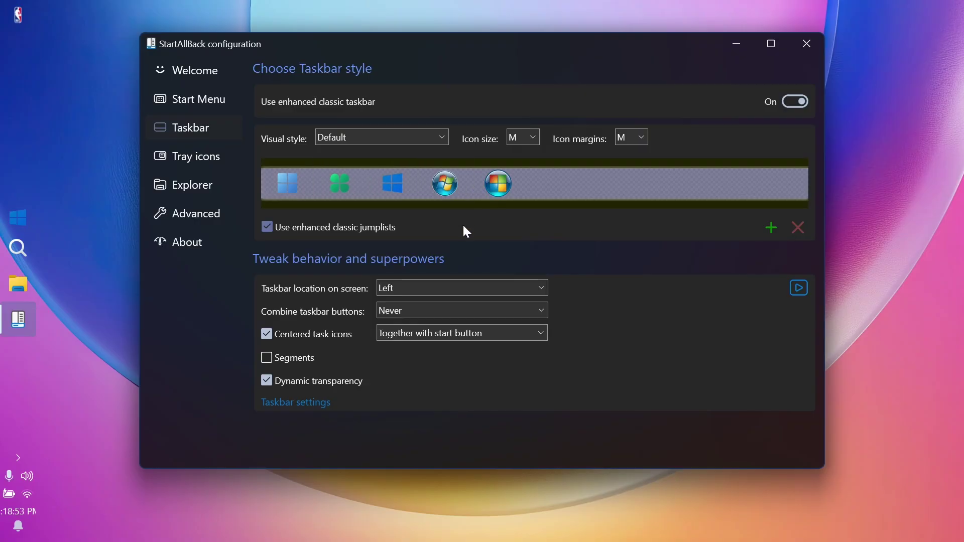
click(451, 183)
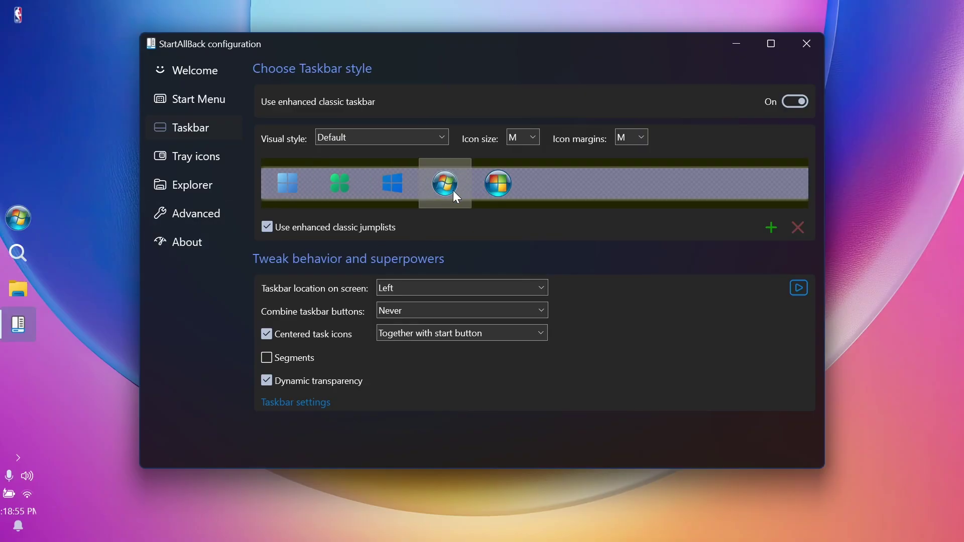
Step: Set taskbar icon size and icon margins both to medium (M)
click(526, 141)
click(527, 153)
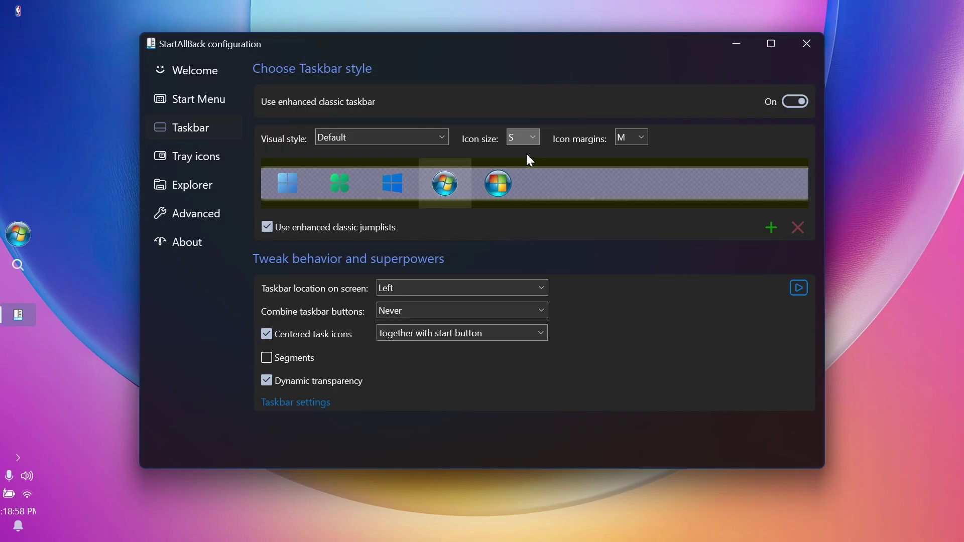
click(631, 137)
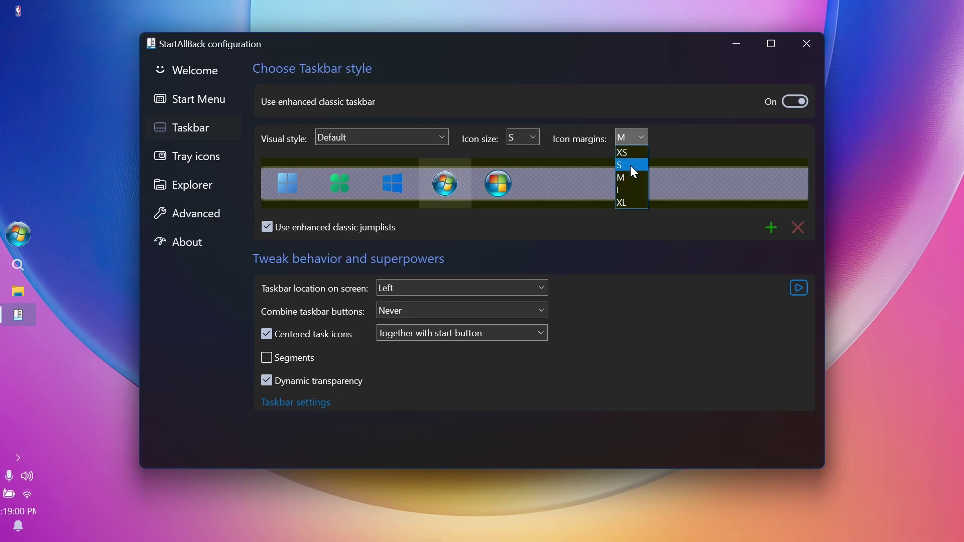
click(630, 164)
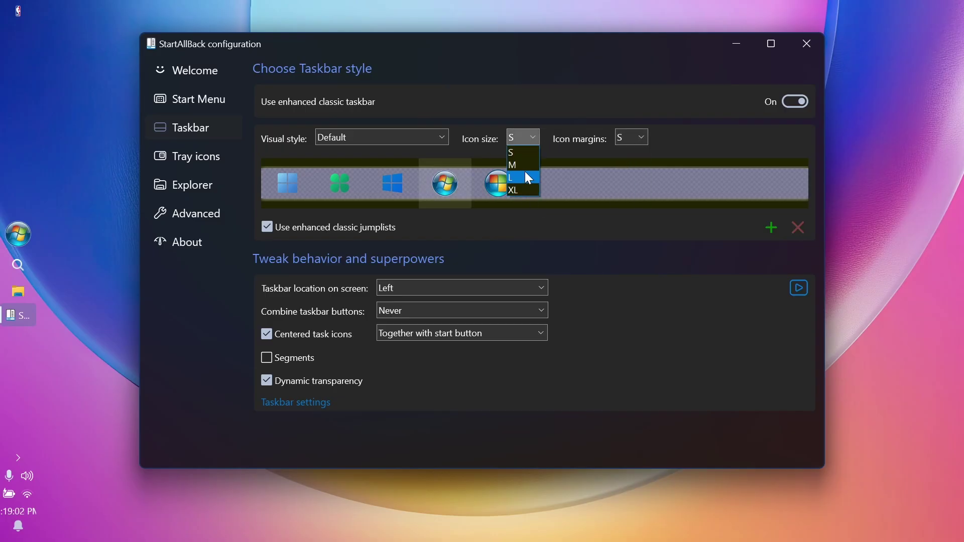
click(522, 165)
click(630, 136)
click(632, 178)
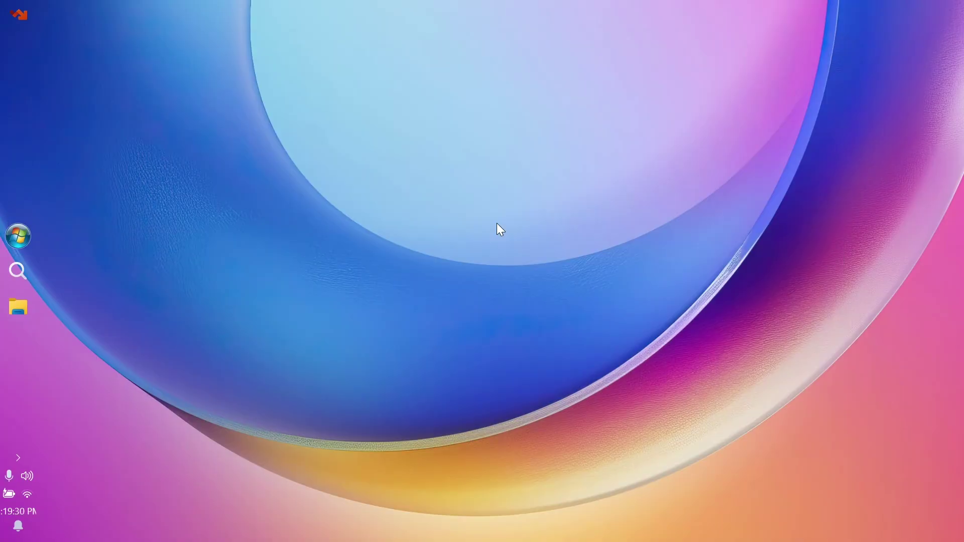
key(super)
text(vers)
click(334, 186)
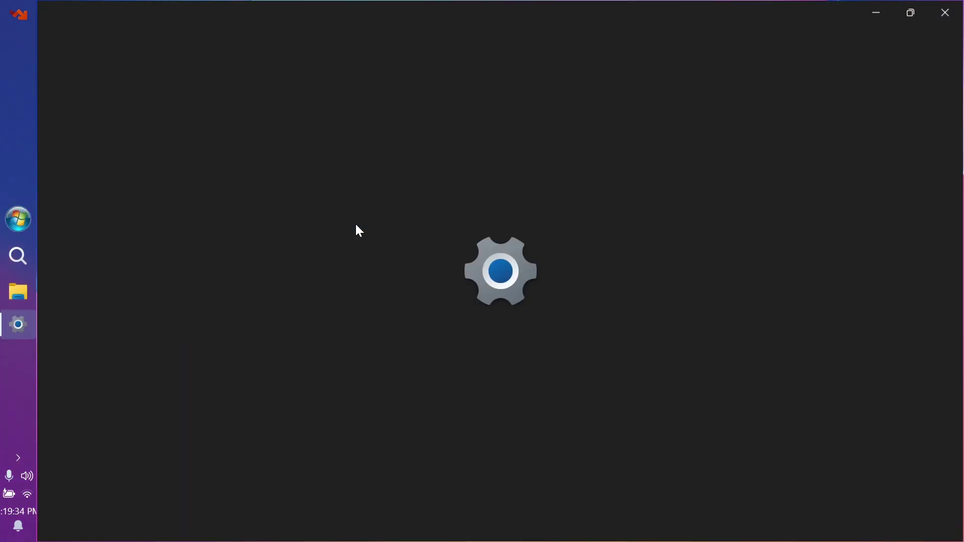
scroll(402, 277, down, 4)
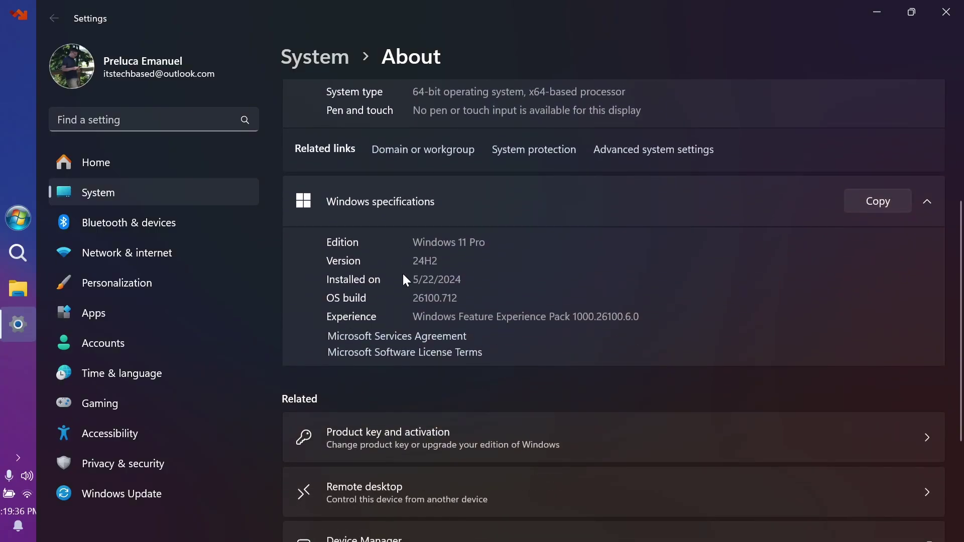
double_click(465, 298)
click(466, 298)
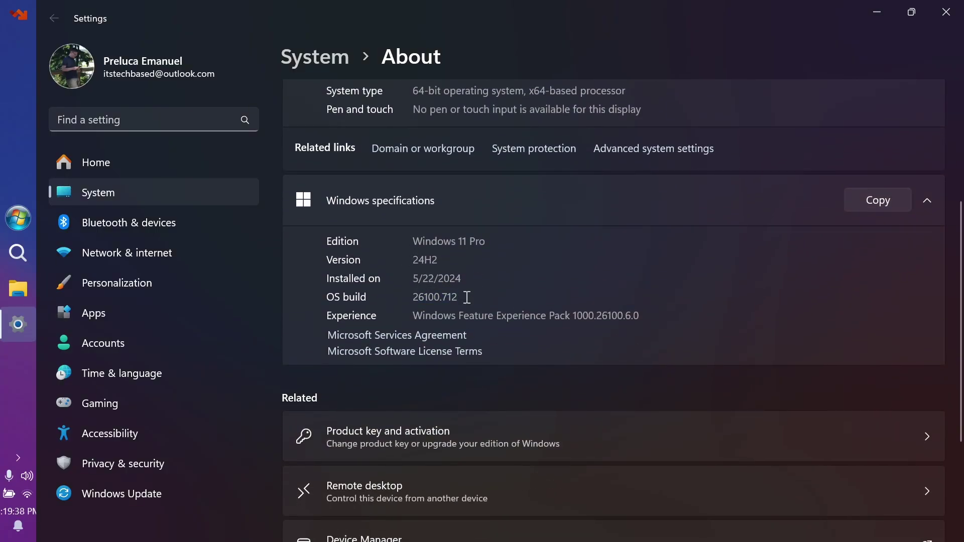